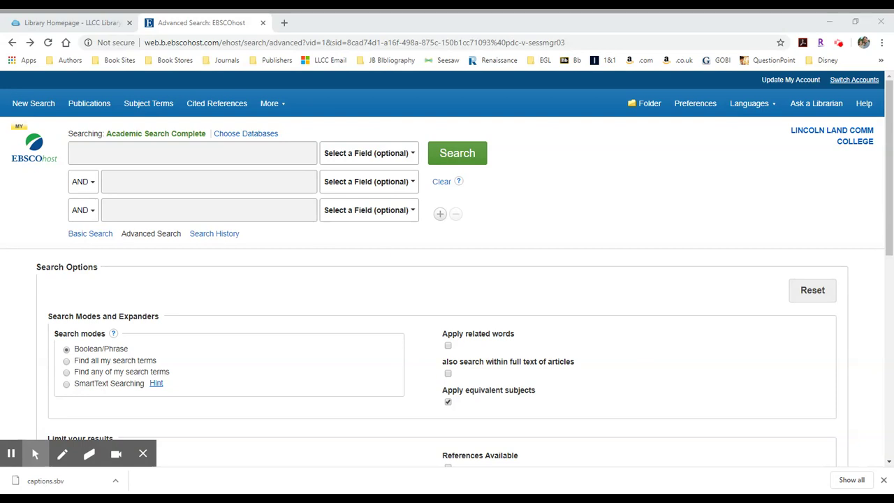
Enter 'coronavirus' in the first search row, picking it from the autocomplete after typing 'coron'
click(210, 154)
click(216, 174)
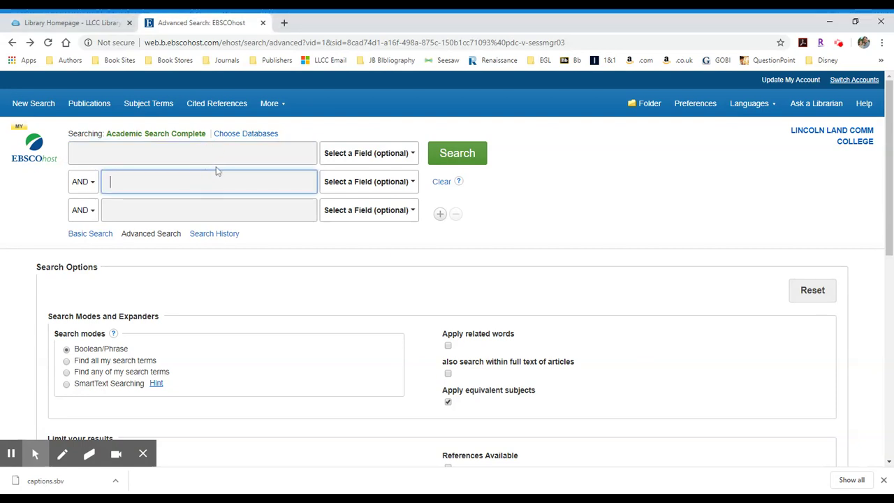
click(219, 155)
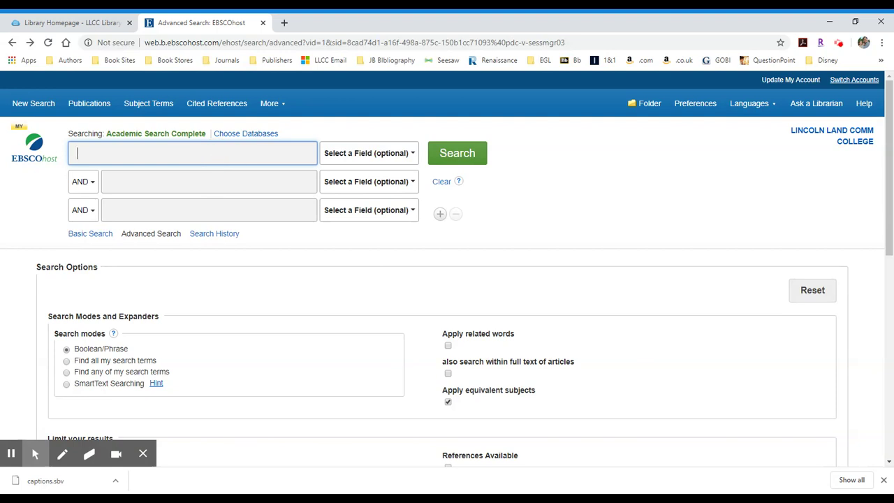
text(coron)
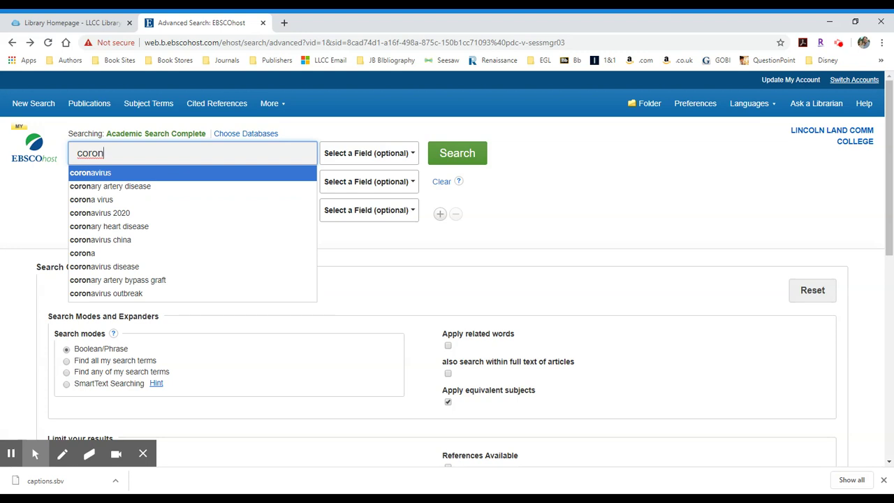
click(157, 174)
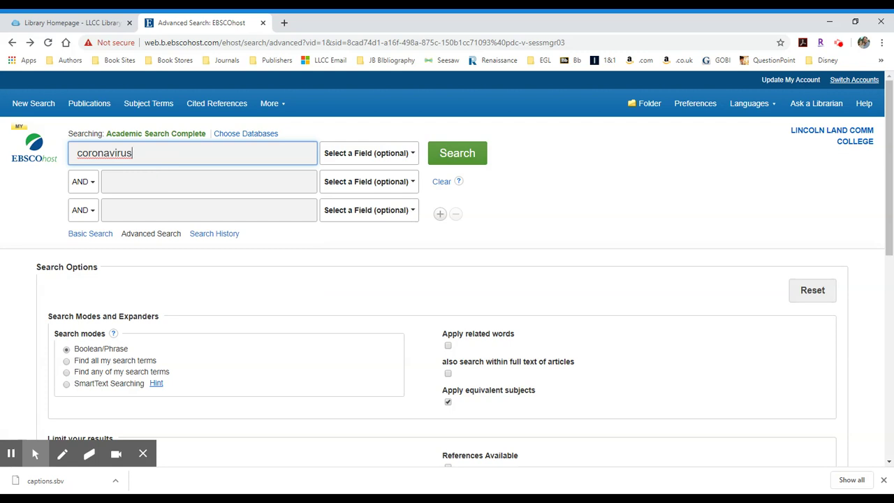
click(415, 154)
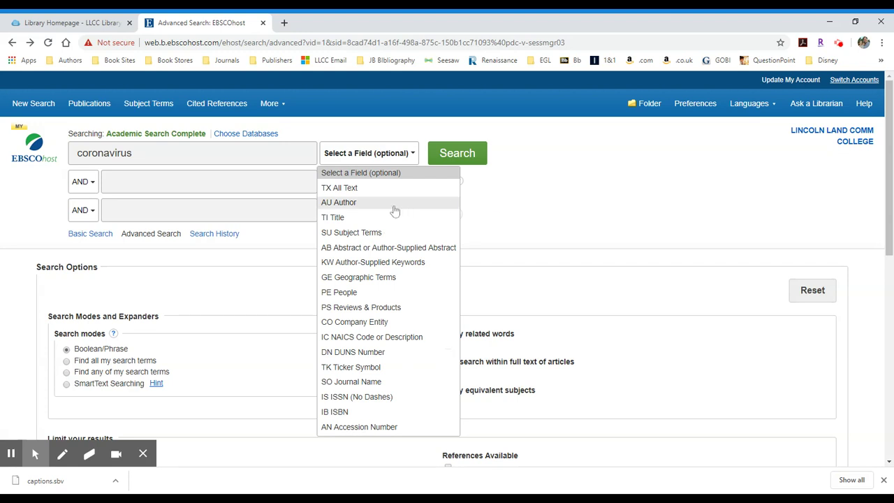
click(528, 219)
scroll(419, 251, down, 2)
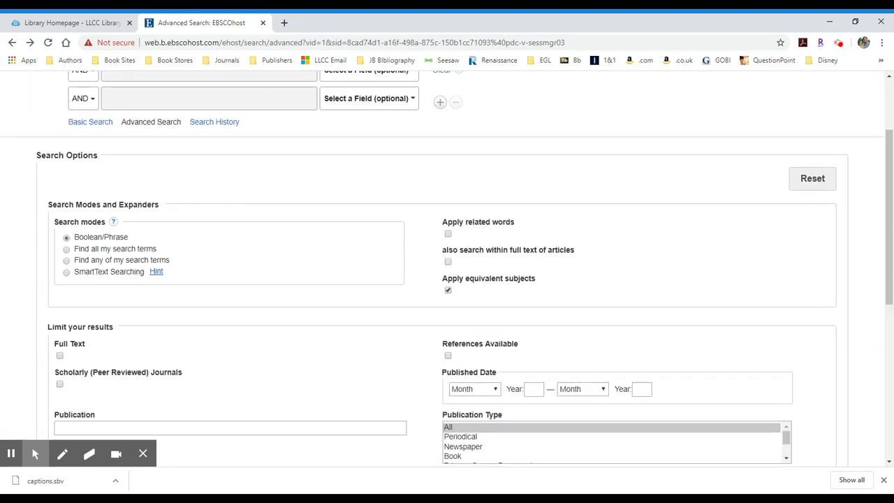
drag(50, 155, 96, 158)
click(130, 168)
scroll(361, 300, down, 2)
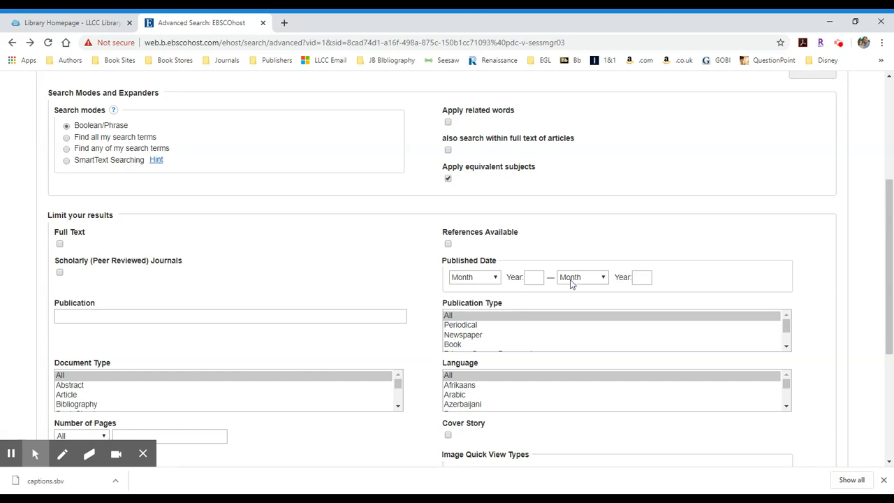
scroll(579, 267, up, 4)
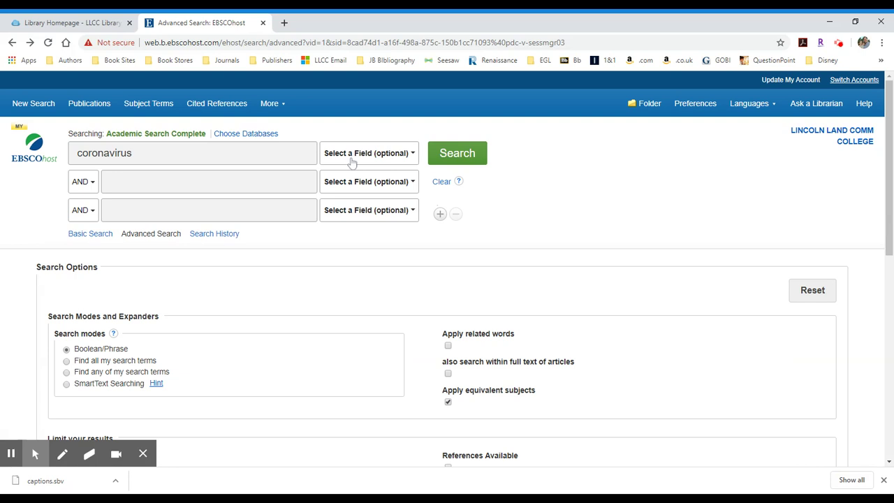
click(458, 155)
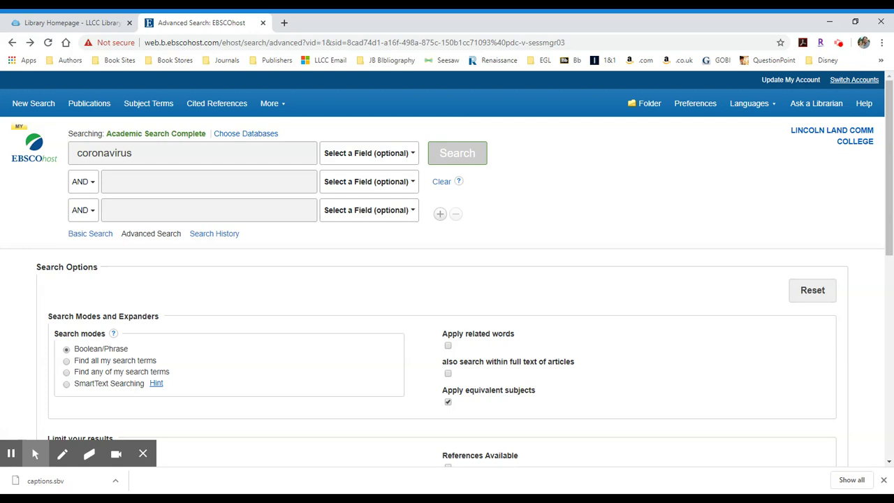
Run the coronavirus search and highlight the first result's Subjects line
click(458, 156)
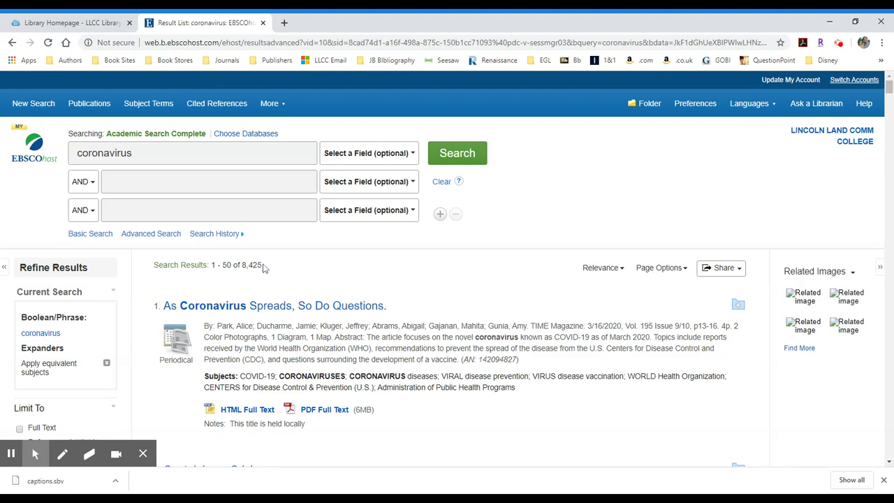
scroll(418, 266, down, 1)
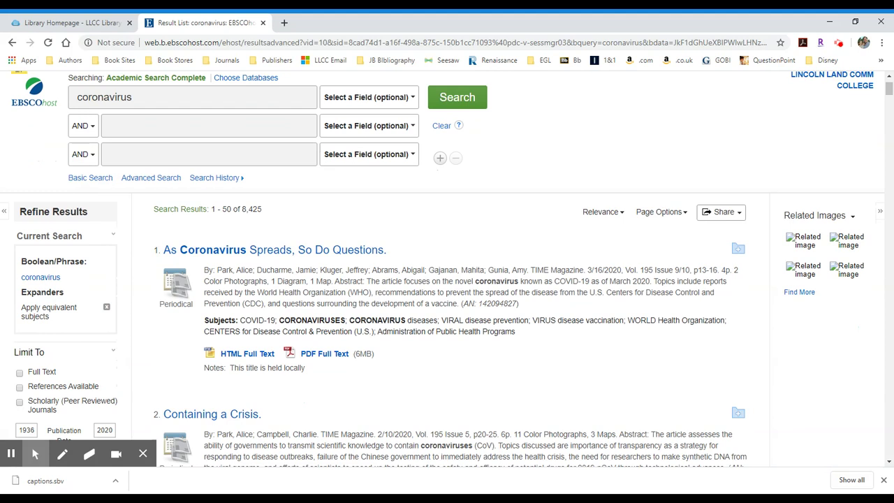
double_click(219, 320)
click(243, 321)
Point out the WORLD Health Organization and COVID-19 subjects, then select the coronavirus search term
drag(726, 321, 628, 324)
click(629, 324)
double_click(257, 320)
click(264, 321)
double_click(74, 97)
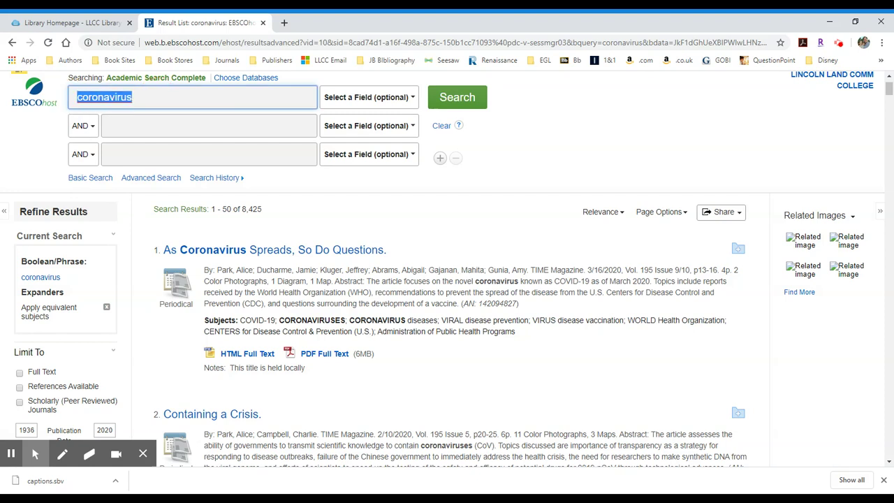
click(361, 99)
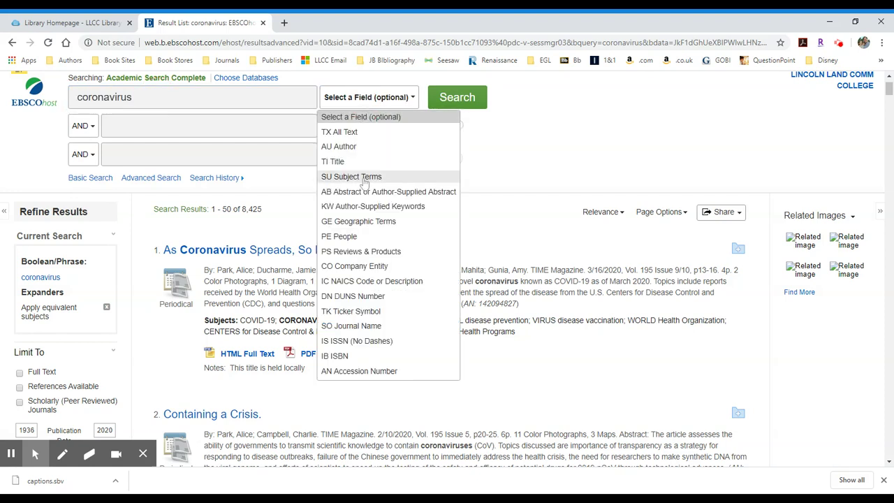
Open the TIME article's record and search its COVID-19 subject term, giving 273 results
click(496, 221)
click(279, 252)
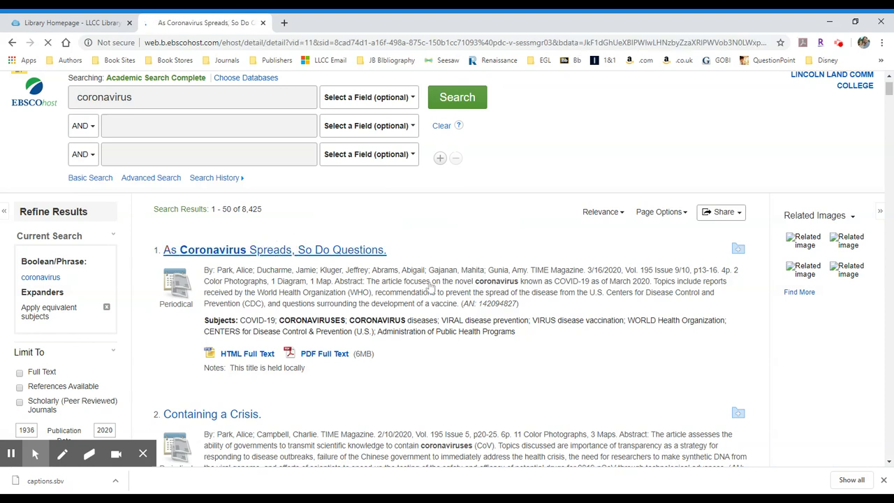
scroll(430, 286, down, 2)
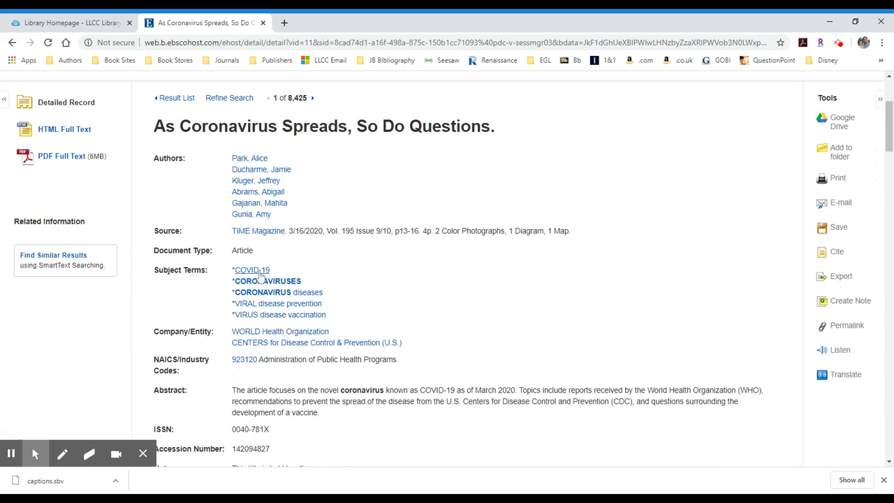
click(258, 273)
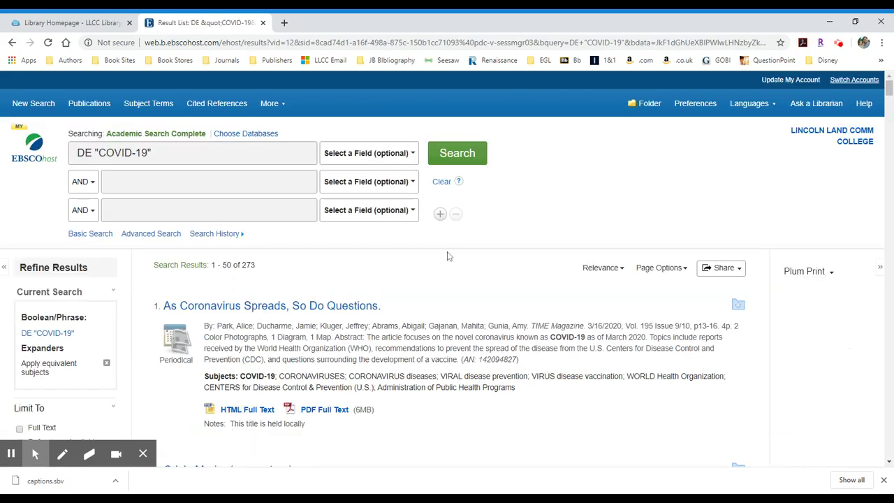
double_click(248, 265)
Apply the Full Text and Scholarly (Peer Reviewed) Journals limiters, narrowing results to 25
click(359, 270)
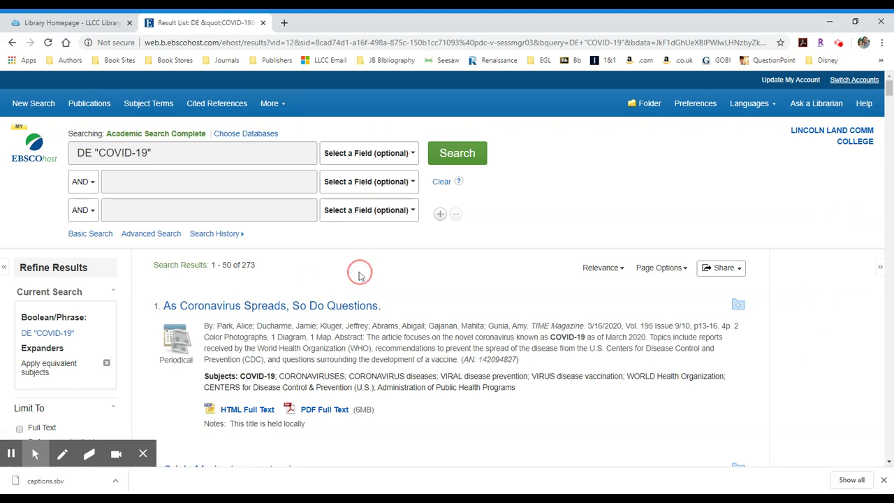
scroll(475, 279, down, 2)
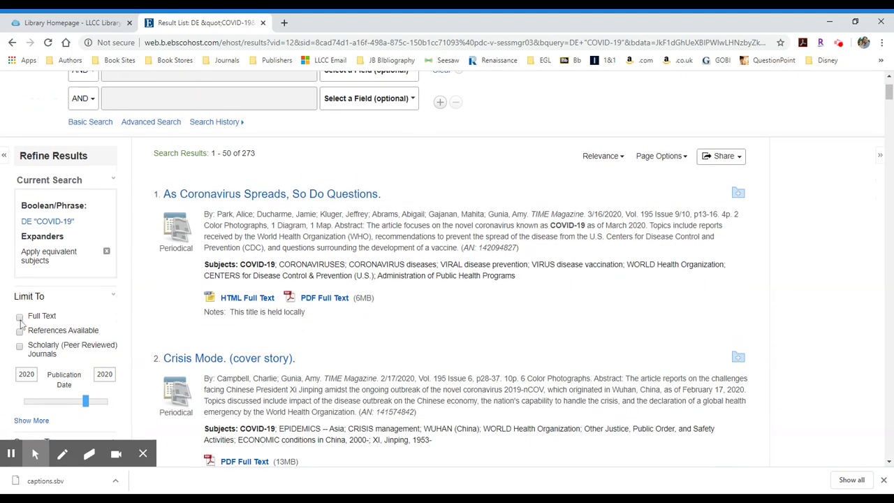
click(20, 318)
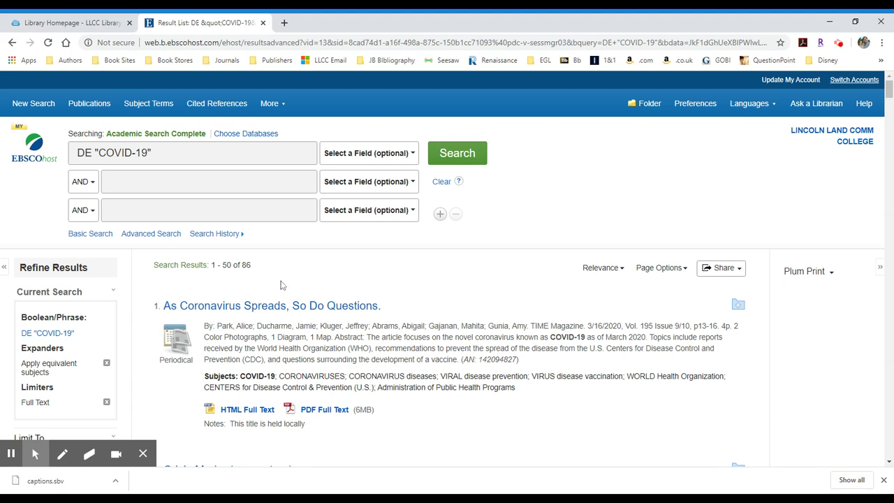
scroll(281, 284, down, 2)
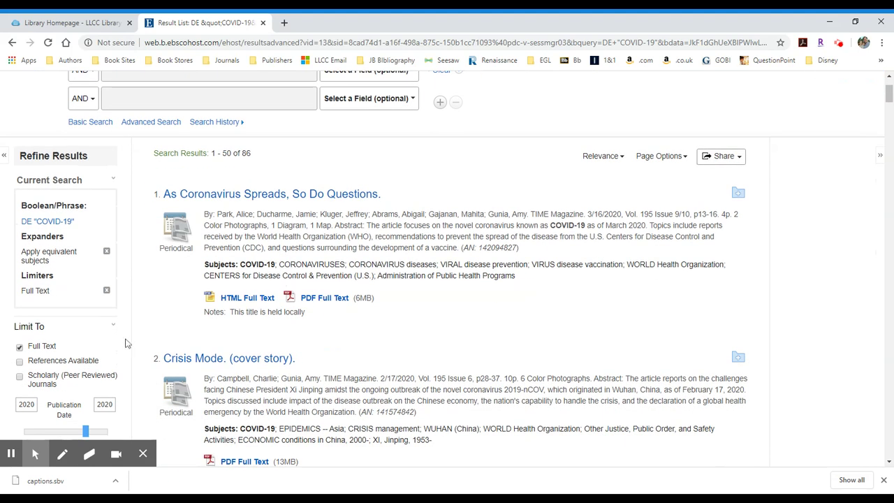
click(20, 377)
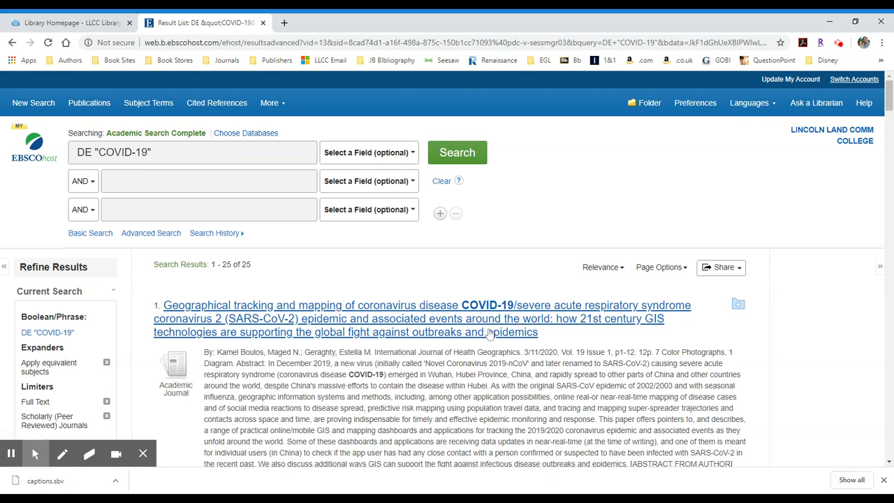
scroll(489, 333, down, 3)
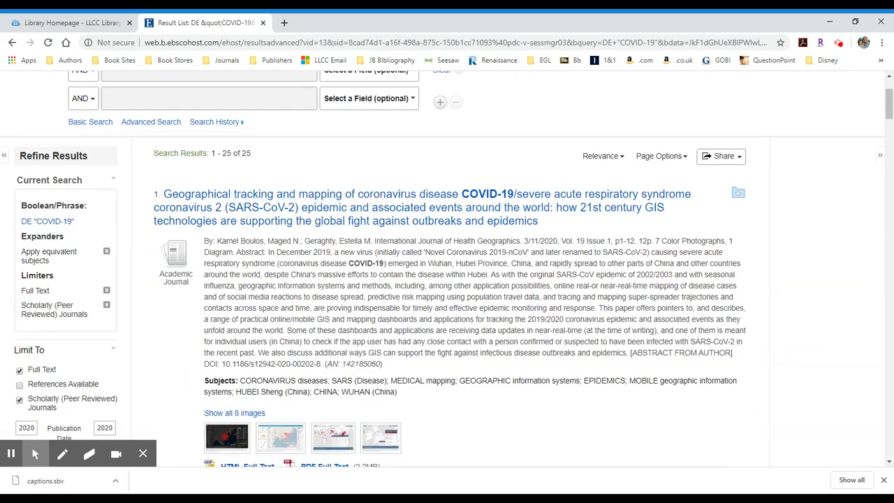
Select 'INFECTIOUS disease transmission' in the second result's Subjects line
scroll(346, 299, down, 3)
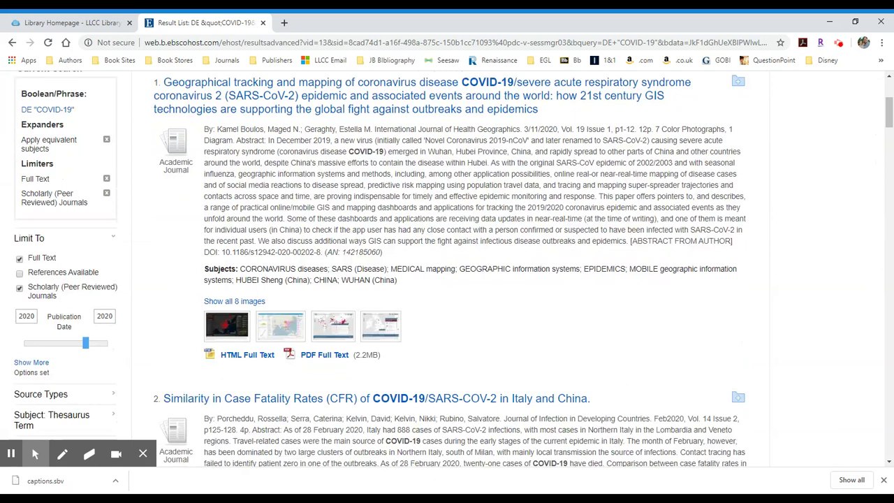
drag(239, 270, 322, 269)
click(346, 272)
scroll(447, 279, down, 3)
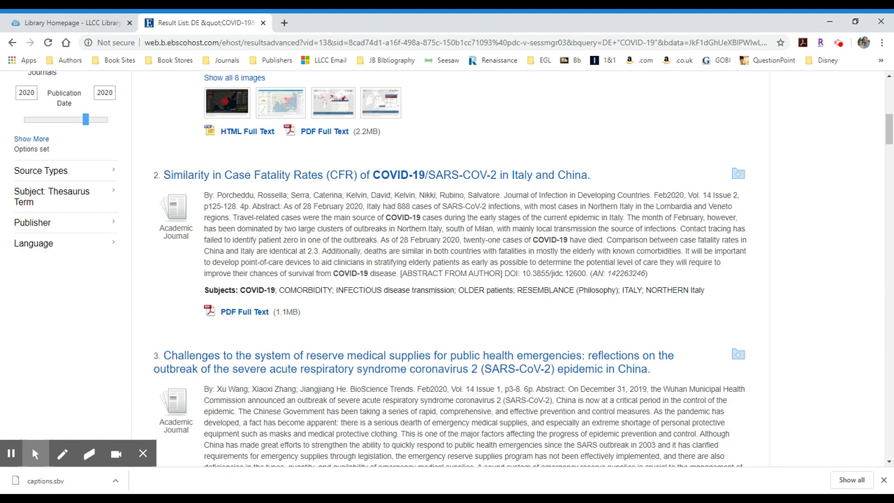
drag(453, 290, 335, 291)
Paste 'INFECTIOUS disease transmission' into the second row as SU Subject Terms and search
key(ctrl+c)
scroll(447, 265, up, 5)
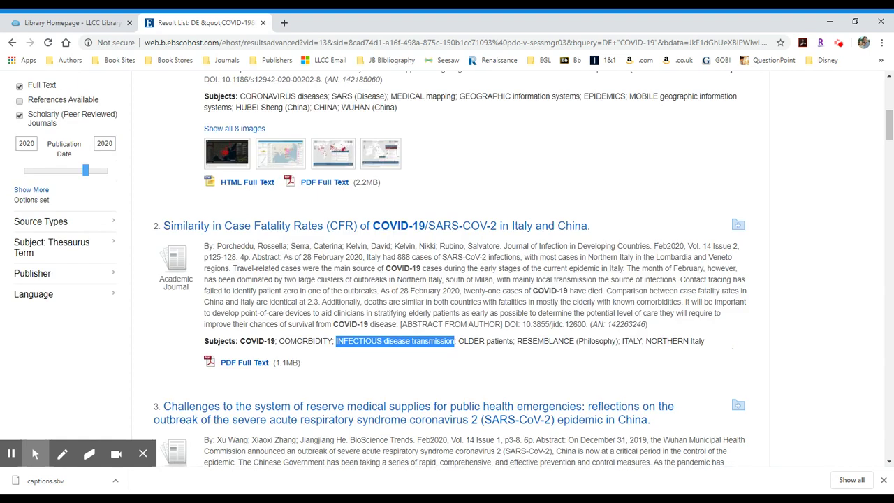
click(200, 123)
key(ctrl+v)
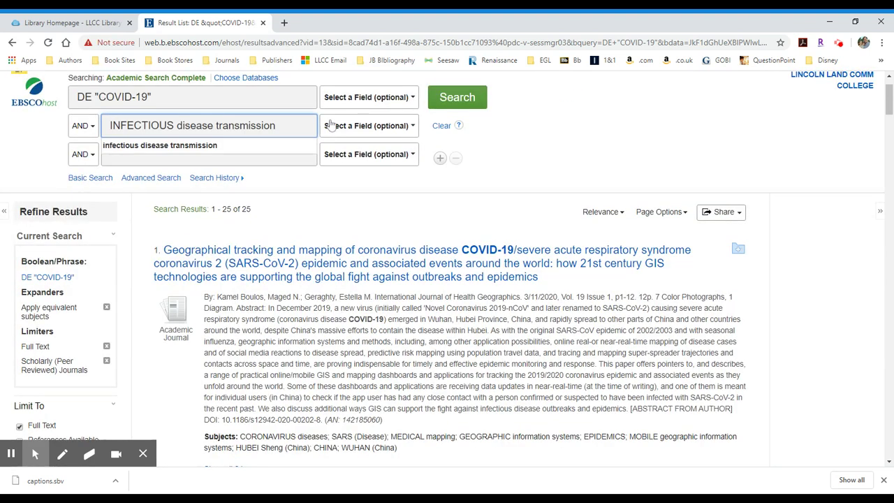
click(347, 125)
click(353, 205)
click(457, 100)
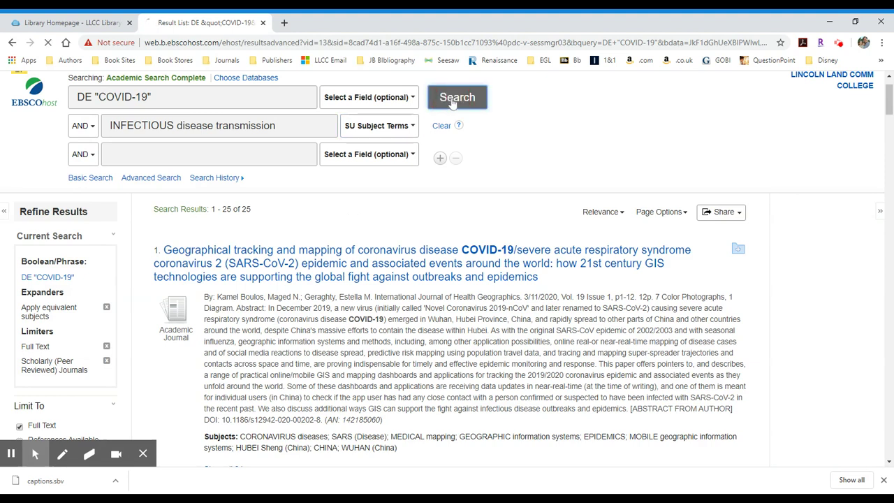